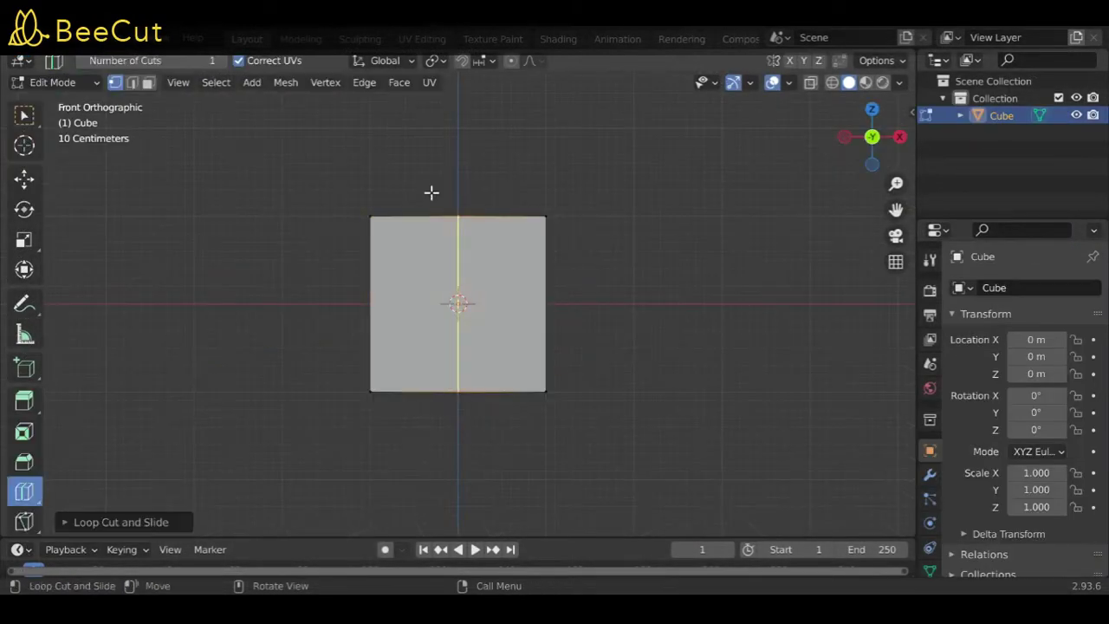
# Select one half of the loop-cut cube
pyautogui.moveTo(502, 165); pyautogui.dragTo(577, 231)
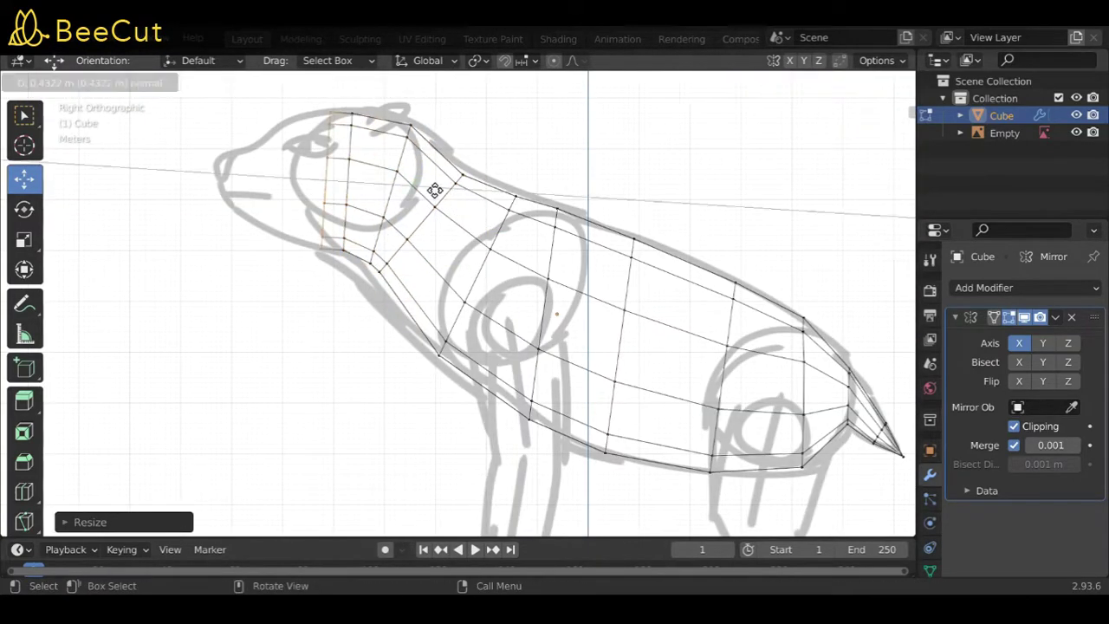
# Extrude the front faces forward into a head section, then check it from the front
pyautogui.press('e')
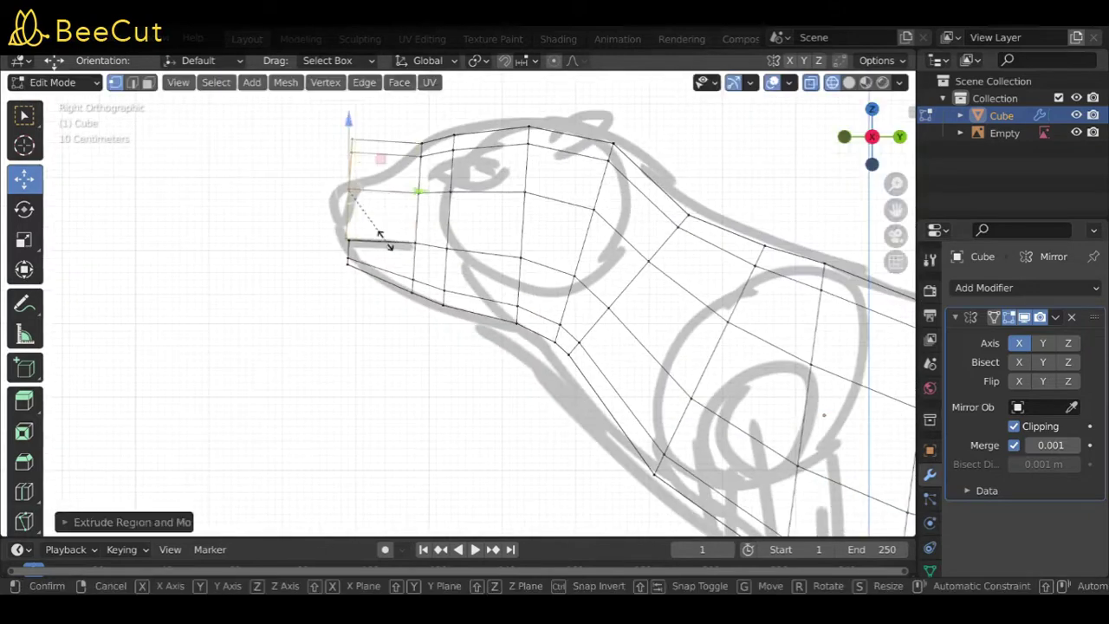
pyautogui.click(289, 275)
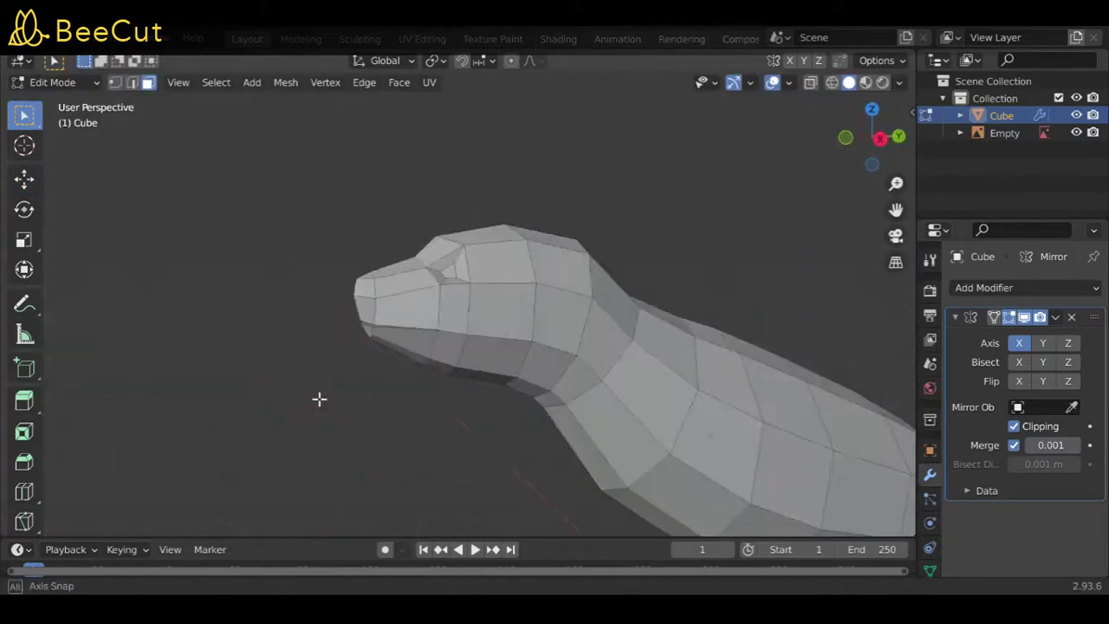
pyautogui.moveTo(319, 398); pyautogui.dragTo(345, 132, button='middle')
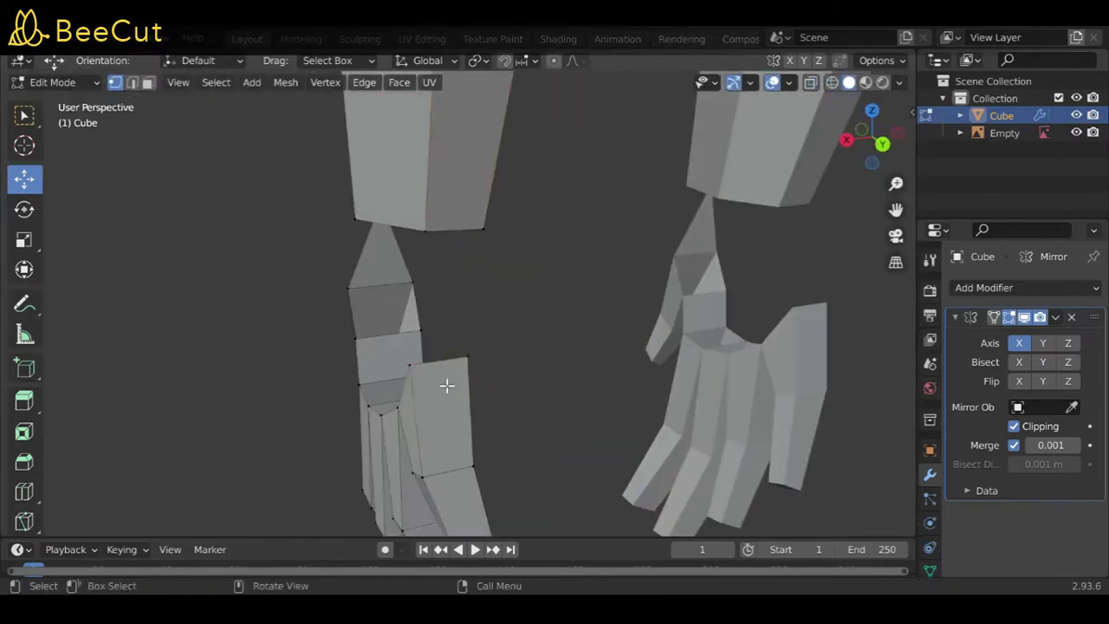
# Orbit around the paw mesh to inspect the paw fingers from several angles
pyautogui.moveTo(447, 384); pyautogui.dragTo(500, 480, button='middle')
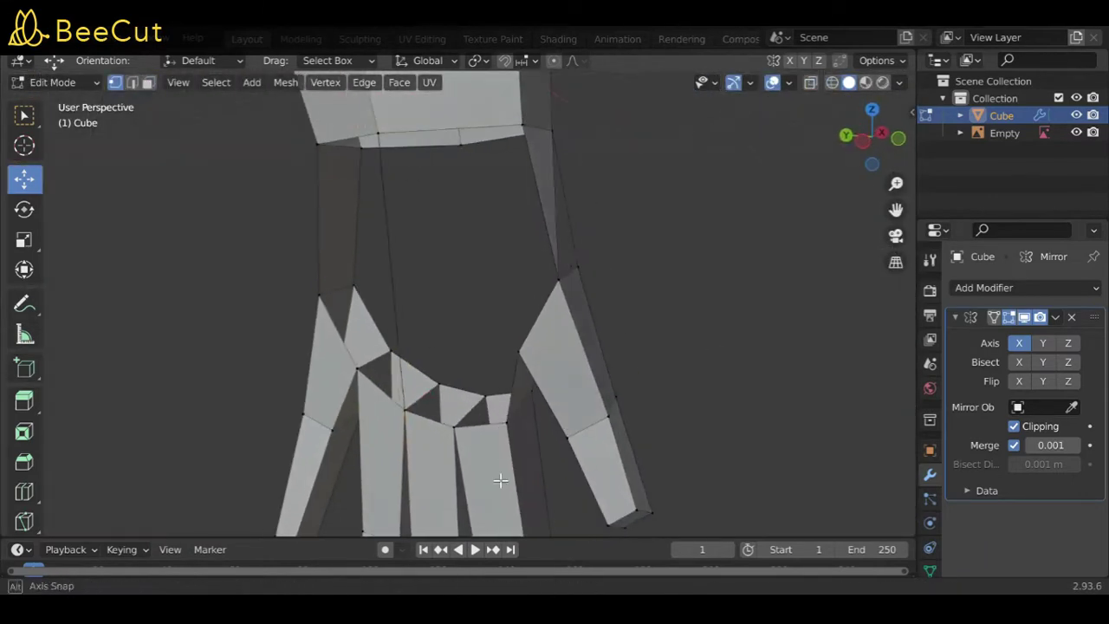
pyautogui.moveTo(533, 142); pyautogui.dragTo(326, 129, button='middle')
pyautogui.moveTo(664, 321)
pyautogui.mouseDown(button='middle')
pyautogui.moveTo(425, 396)
pyautogui.moveTo(574, 411)
pyautogui.mouseUp(button='middle')
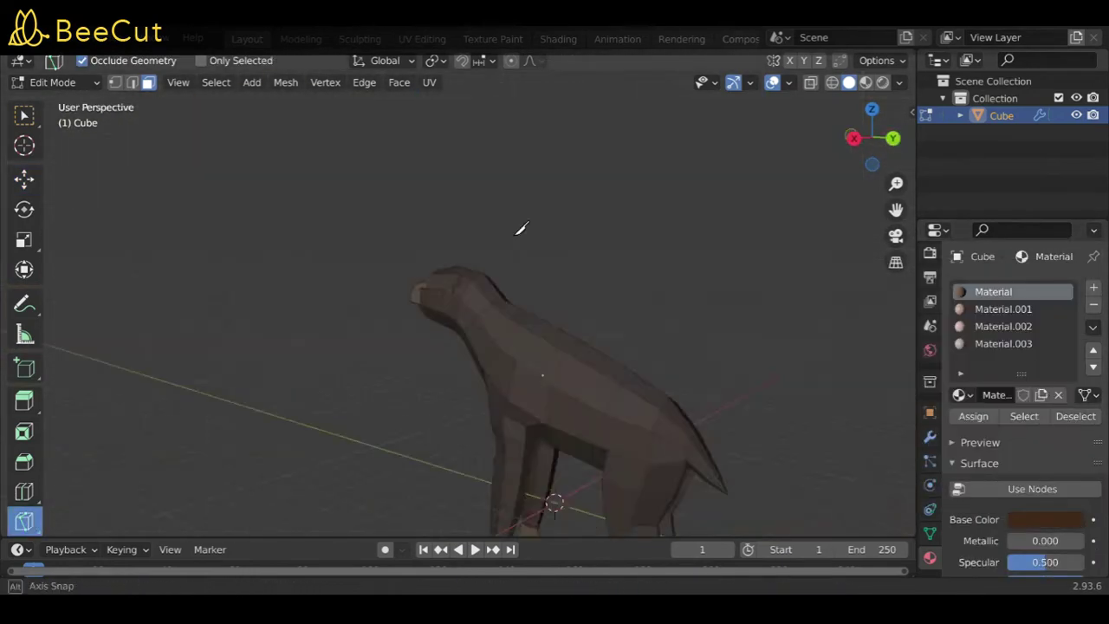
# Knife-cut a new edge line across the head, from neck over the top to the jaw
pyautogui.keyDown('alt'); pyautogui.moveTo(521, 228); pyautogui.dragTo(633, 234, button='middle'); pyautogui.keyUp('alt')
pyautogui.scroll(6, 524, 276)
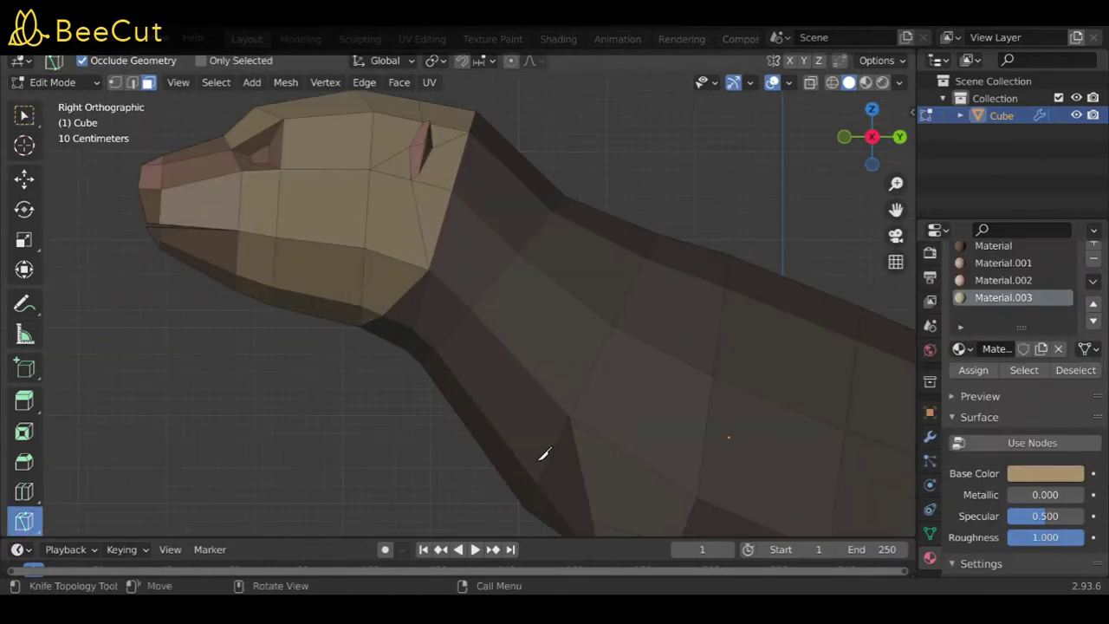
pyautogui.click(457, 296)
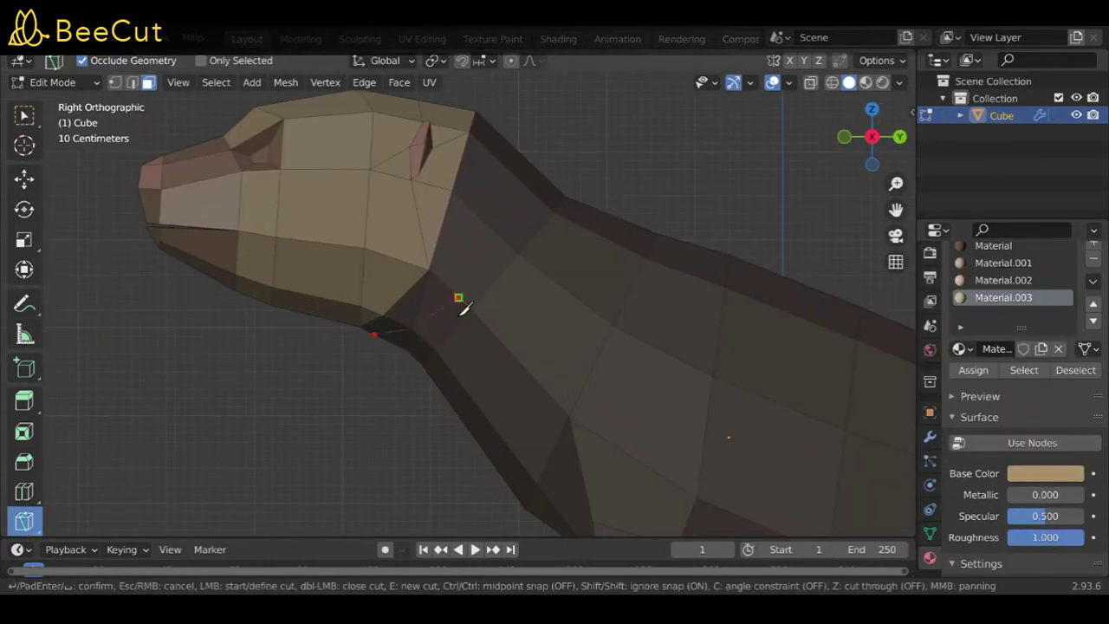
pyautogui.click(507, 351)
pyautogui.click(622, 247)
pyautogui.click(543, 387)
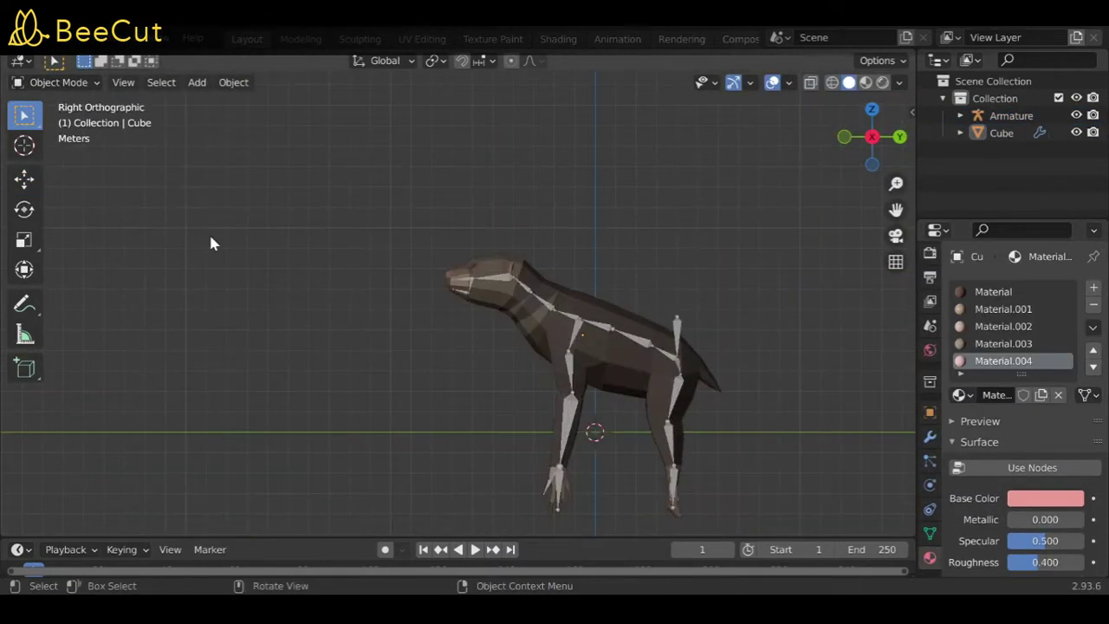
# Select a face on the animal's side and set its new material's colour
pyautogui.moveTo(554, 390); pyautogui.dragTo(621, 395, button='middle')
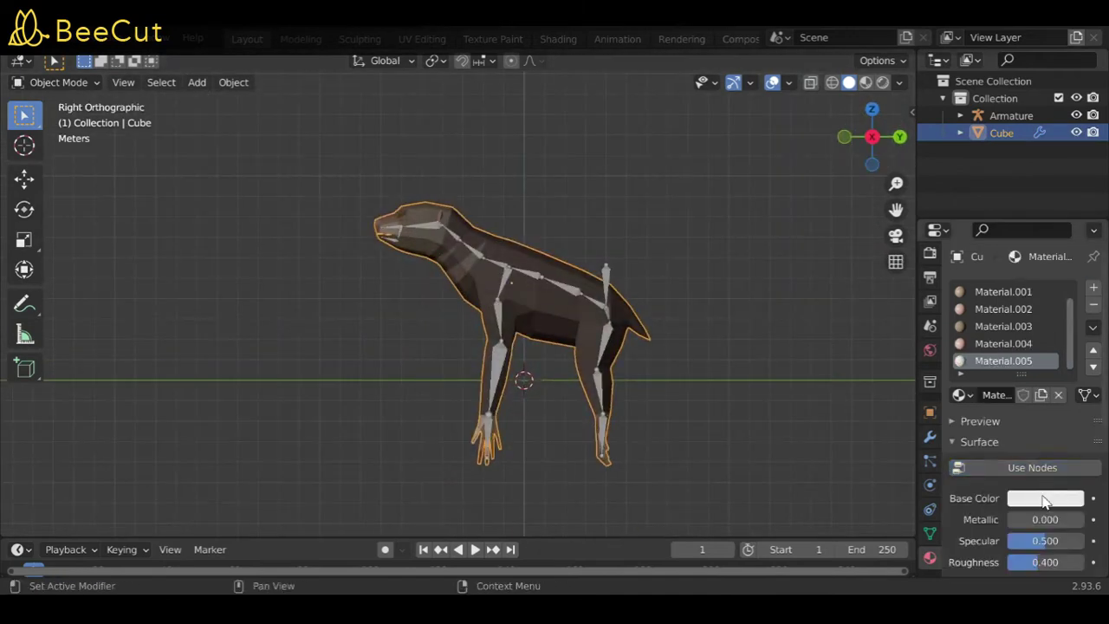
pyautogui.moveTo(483, 433)
pyautogui.mouseDown(button='middle')
pyautogui.moveTo(705, 278)
pyautogui.moveTo(367, 230)
pyautogui.moveTo(471, 404)
pyautogui.mouseUp(button='middle')
pyautogui.click(589, 464)
pyautogui.moveTo(589, 464)
pyautogui.mouseDown(button='middle')
pyautogui.moveTo(542, 272)
pyautogui.moveTo(503, 376)
pyautogui.moveTo(789, 459)
pyautogui.mouseUp(button='middle')
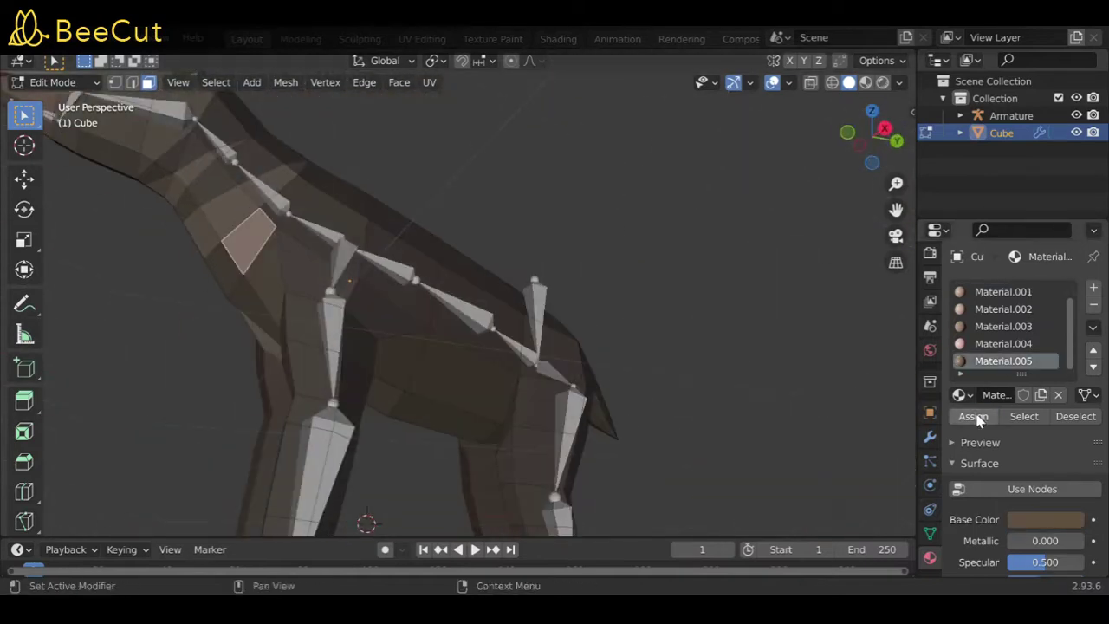
pyautogui.scroll(-2, 1022, 434)
pyautogui.click(1044, 450)
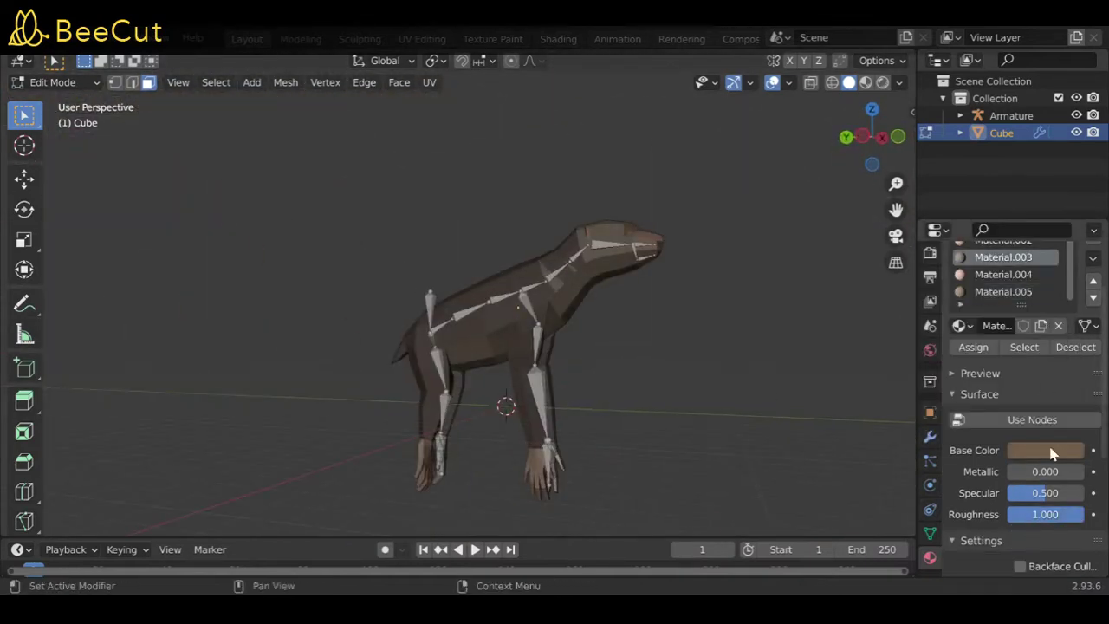
pyautogui.press('KP_3')
pyautogui.scroll(2, 587, 356)
# In armature Edit Mode, select the leg bones for left/right auto-naming
pyautogui.click(58, 82)
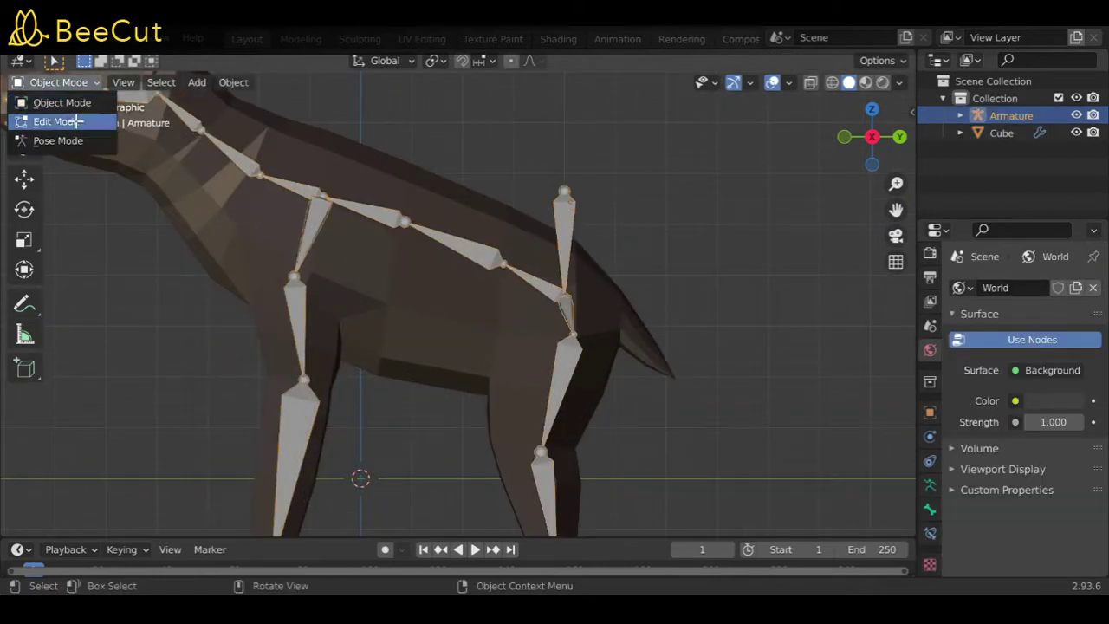
pyautogui.click(55, 121)
pyautogui.scroll(-3, 696, 419)
pyautogui.moveTo(303, 280); pyautogui.dragTo(503, 533)
pyautogui.moveTo(502, 532)
pyautogui.mouseDown(button='middle')
pyautogui.moveTo(625, 406)
pyautogui.moveTo(675, 384)
pyautogui.moveTo(450, 424)
pyautogui.mouseUp(button='middle')
pyautogui.press('KP_3')
pyautogui.rightClick(439, 415)
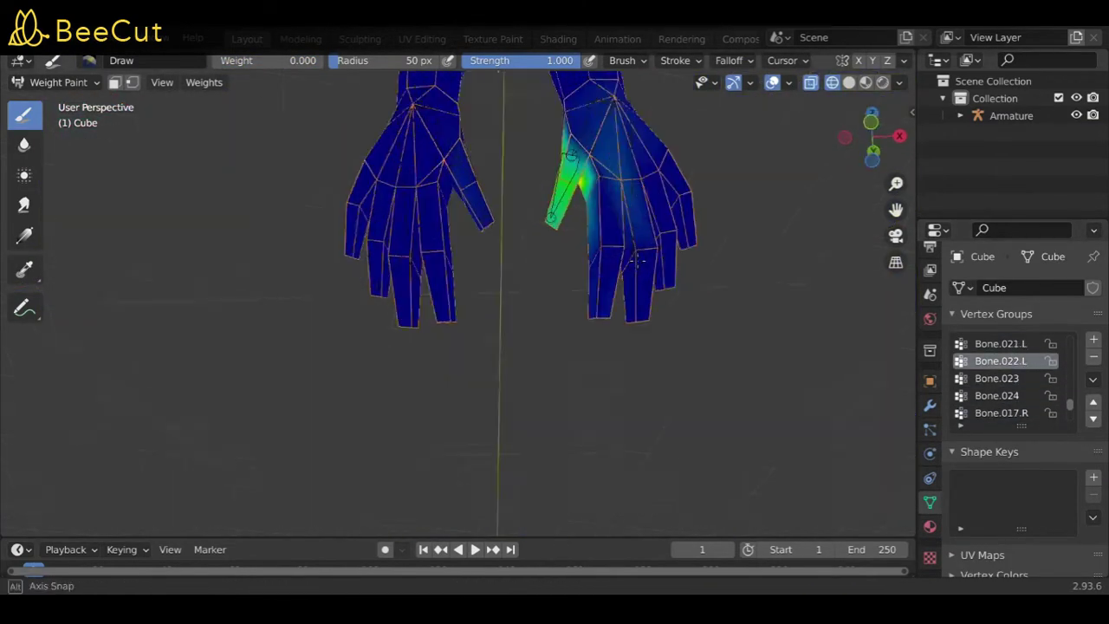
# Orbit around the paws and pick the Bone.021.L vertex group for painting
pyautogui.moveTo(636, 260)
pyautogui.mouseDown(button='middle')
pyautogui.moveTo(607, 217)
pyautogui.moveTo(213, 58)
pyautogui.mouseUp(button='middle')
pyautogui.click(1009, 351)
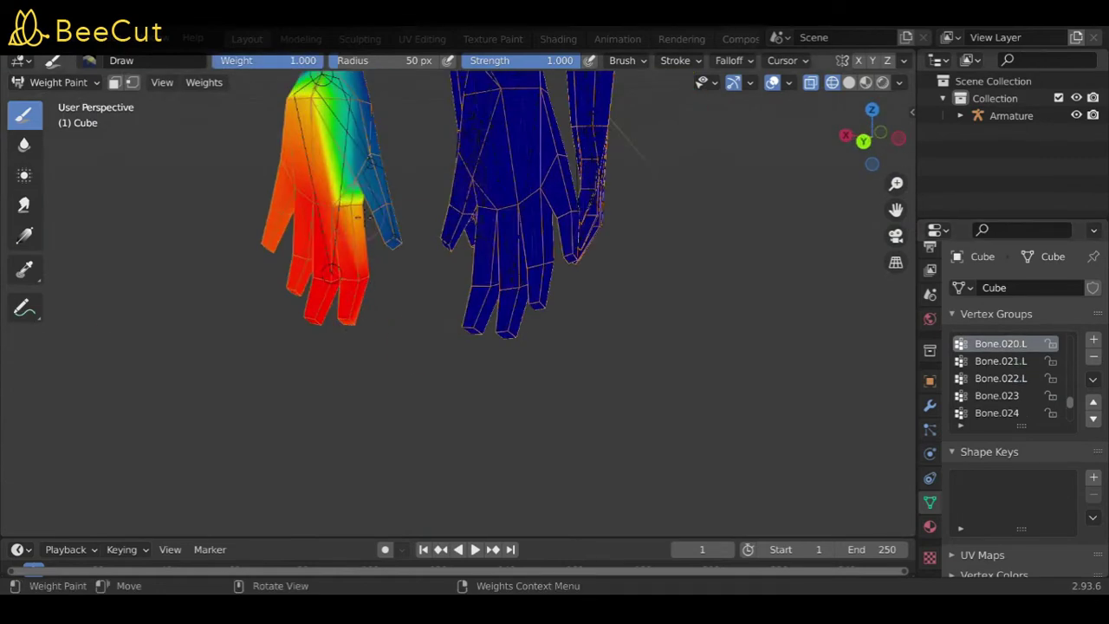